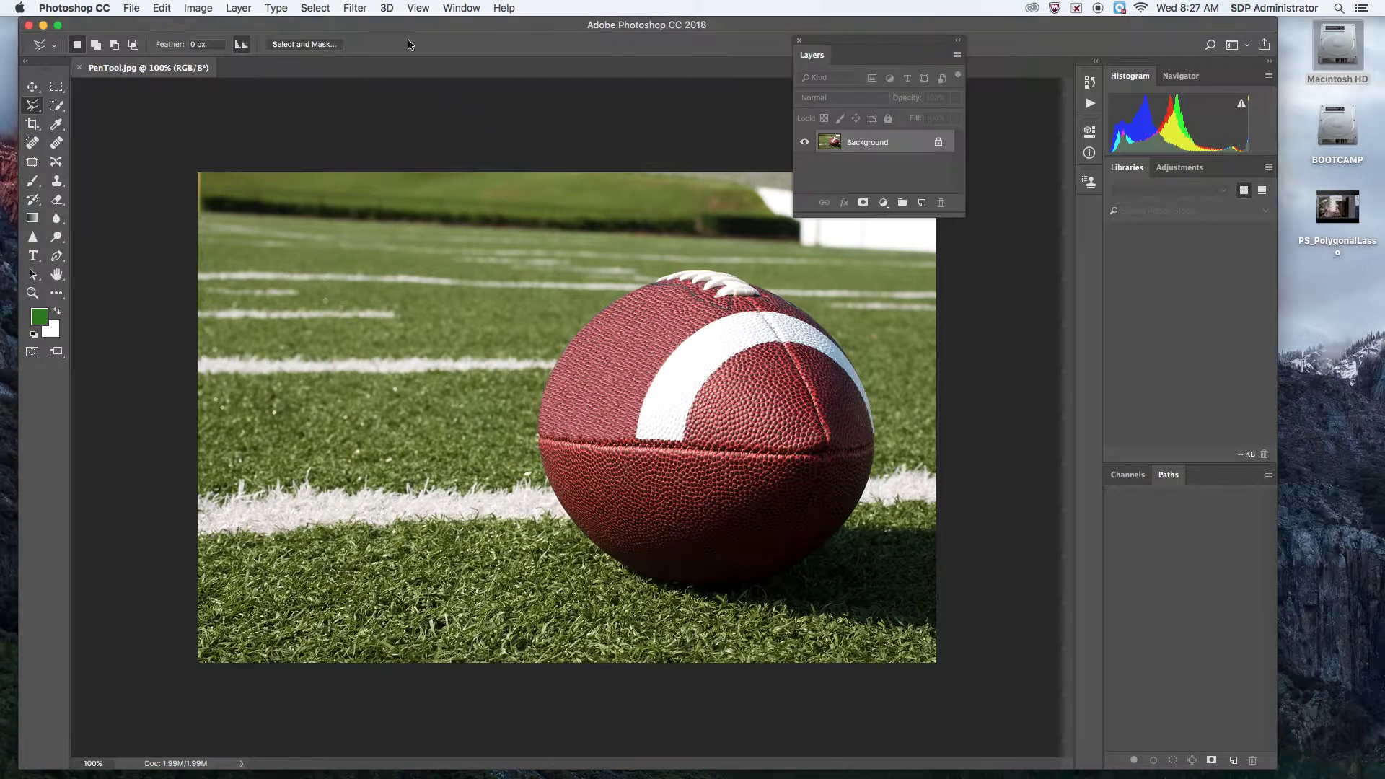
Switch Photoshop to the Photography workspace.
left_click(460, 8)
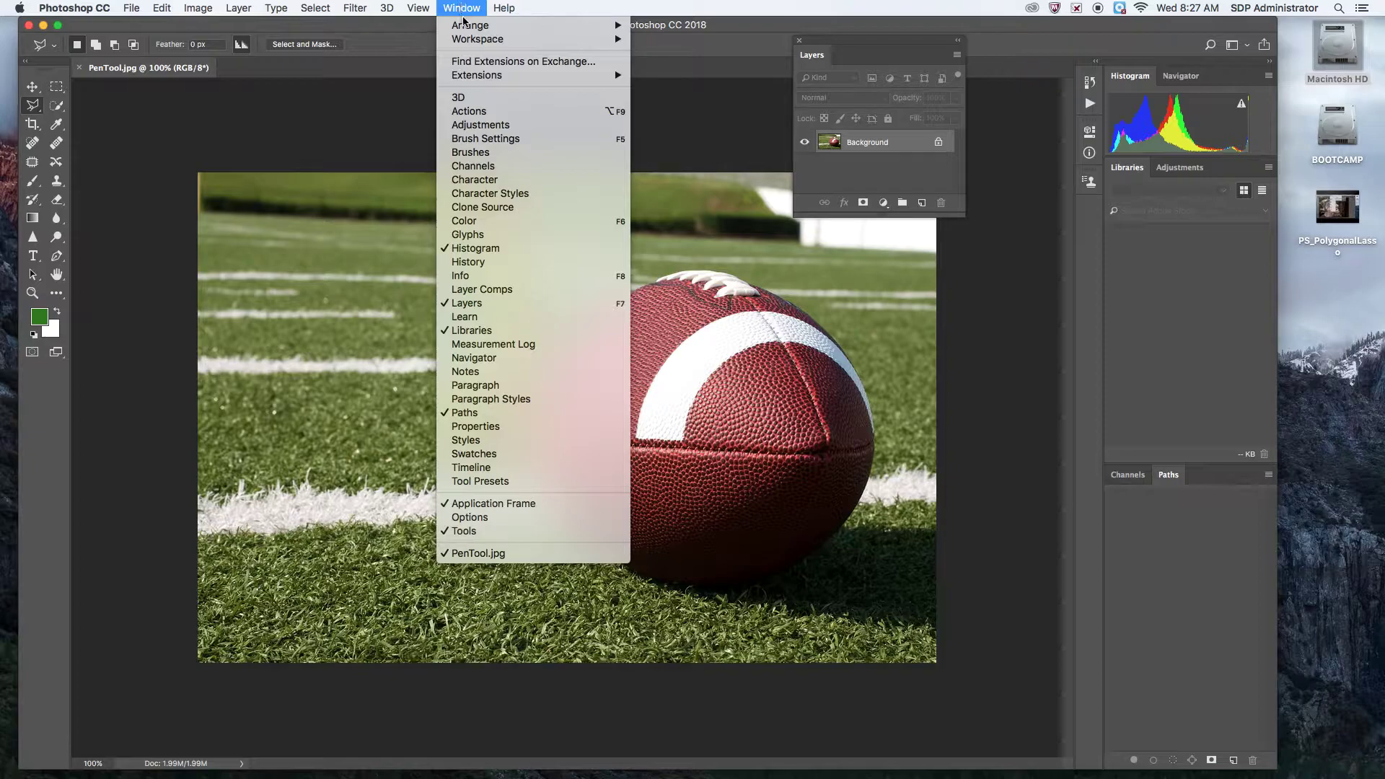
mouse_move(484, 41)
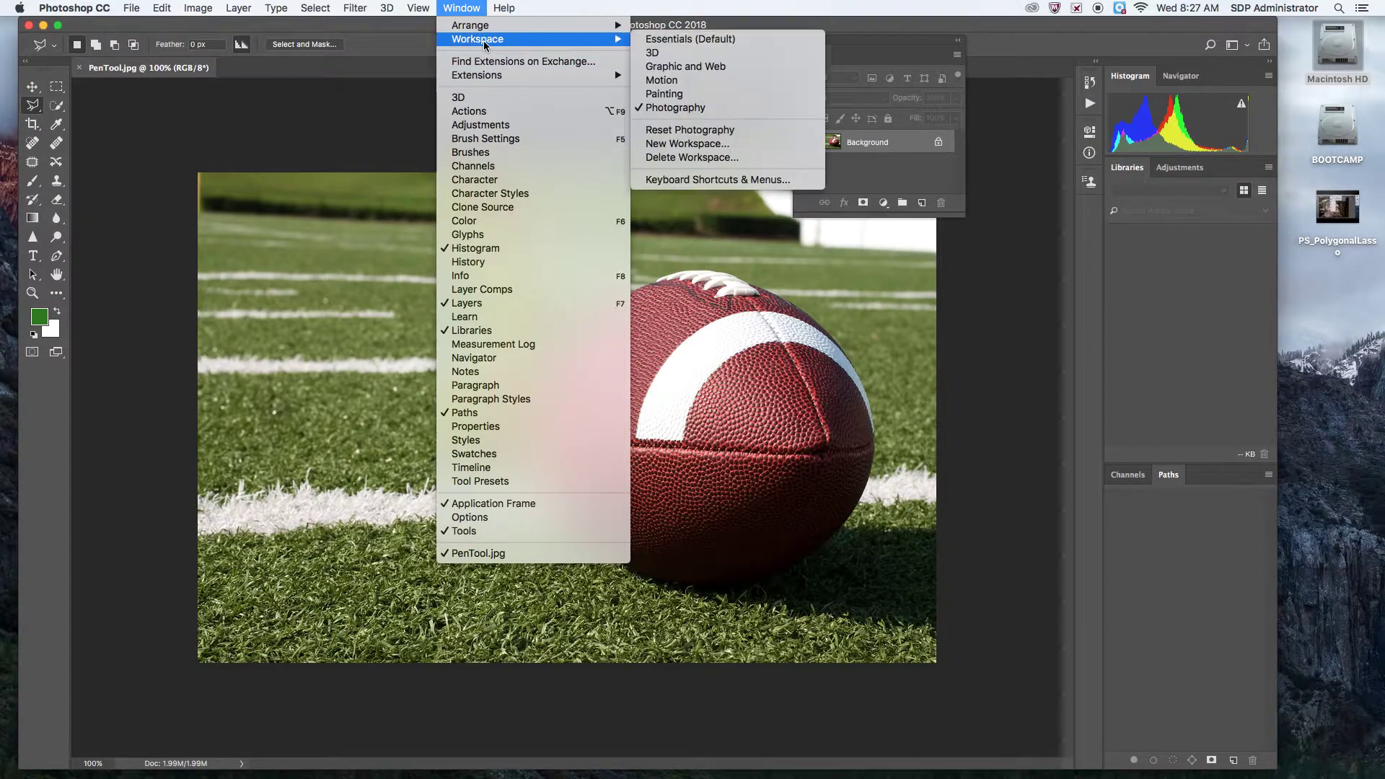
left_click(734, 110)
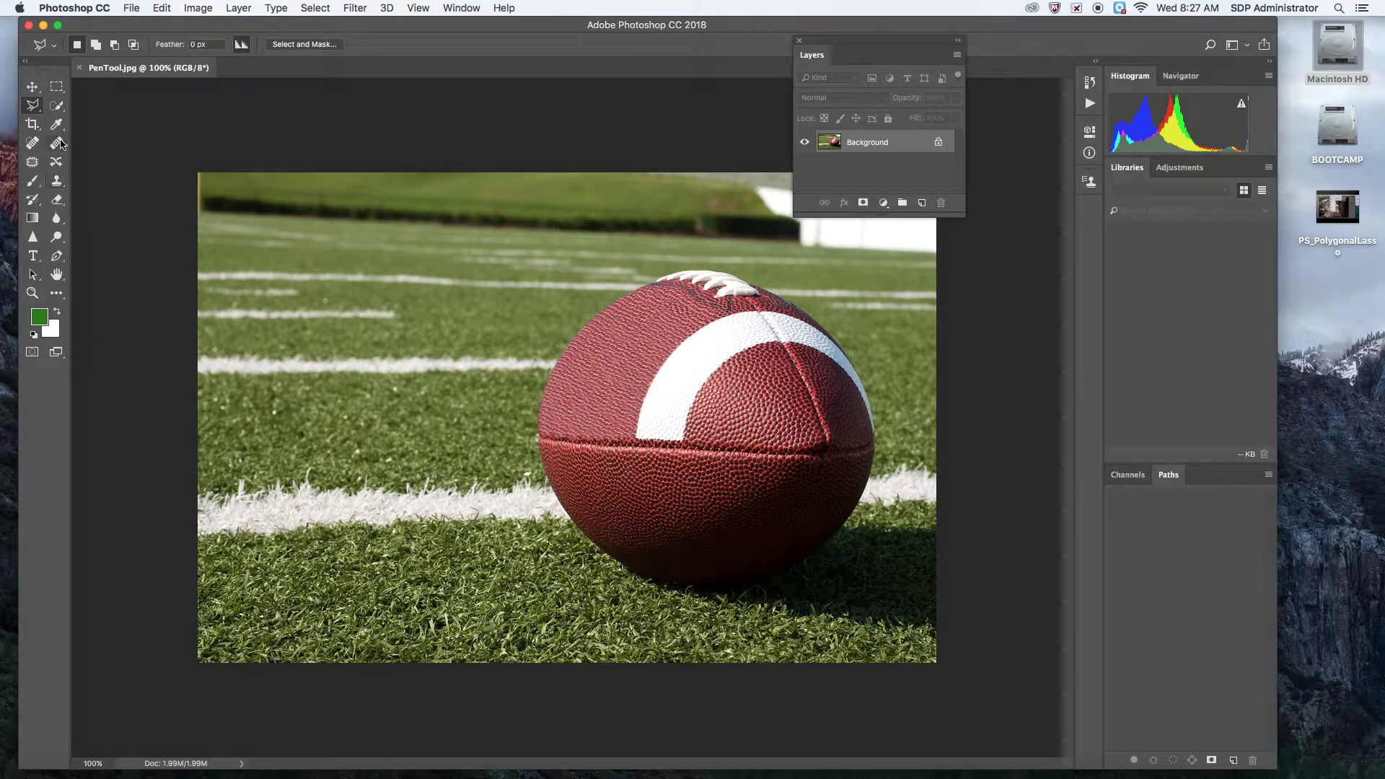
Select the Pen tool and zoom to 300%, framing the ball's left edge at the seam.
key("p")
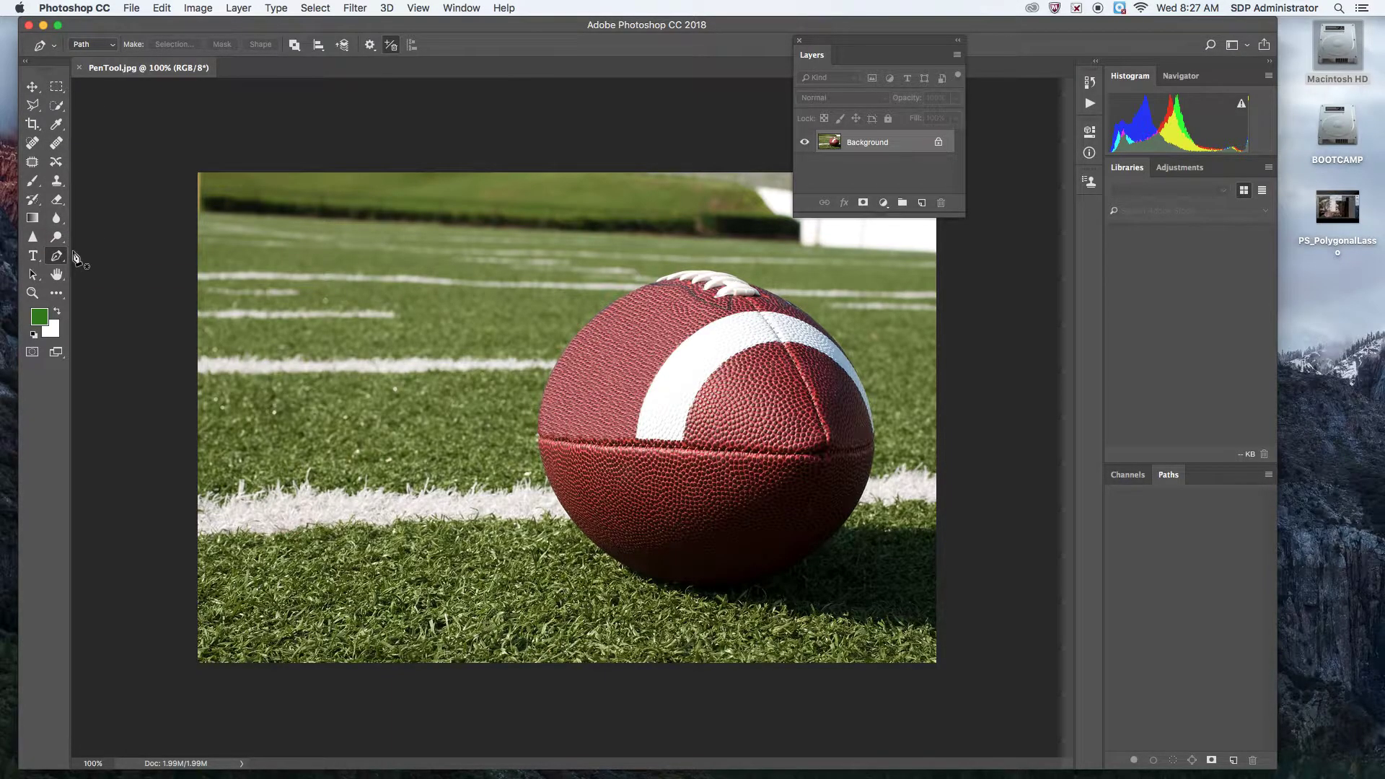
key("super+equal")
key("super+equal")
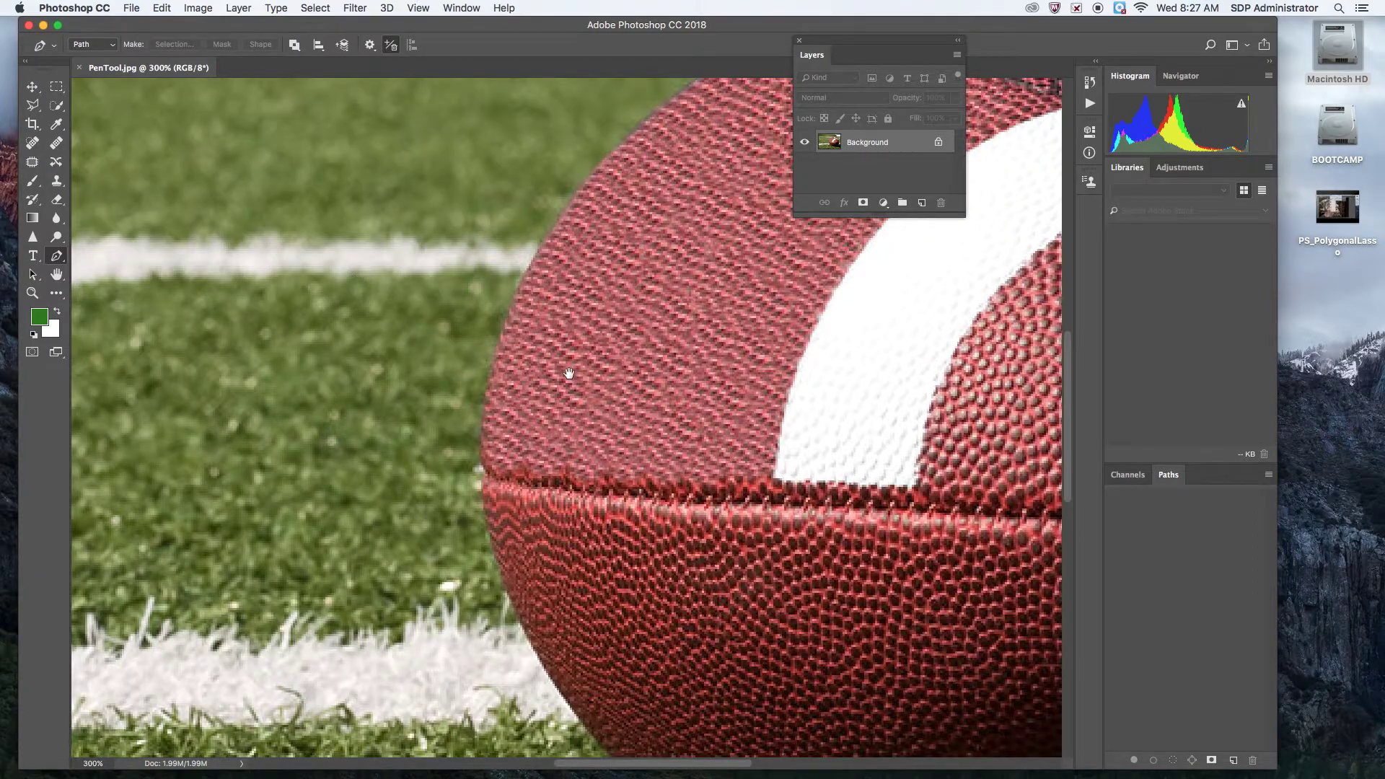
left_click_drag(569, 373, 331, 217)
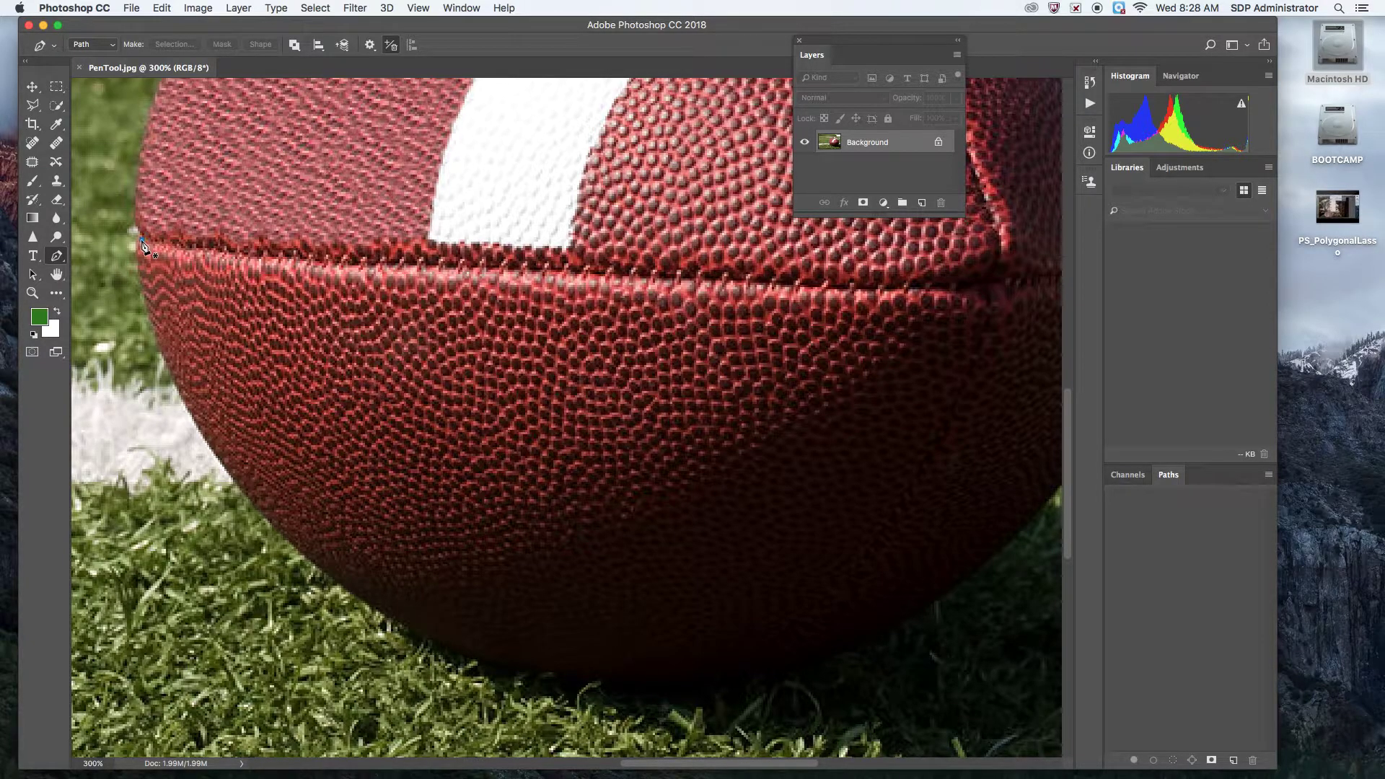
Start the path on the left seam with curved anchors under the bottom and on the right edge.
left_click_drag(142, 239, 139, 248)
left_click_drag(137, 246, 137, 245)
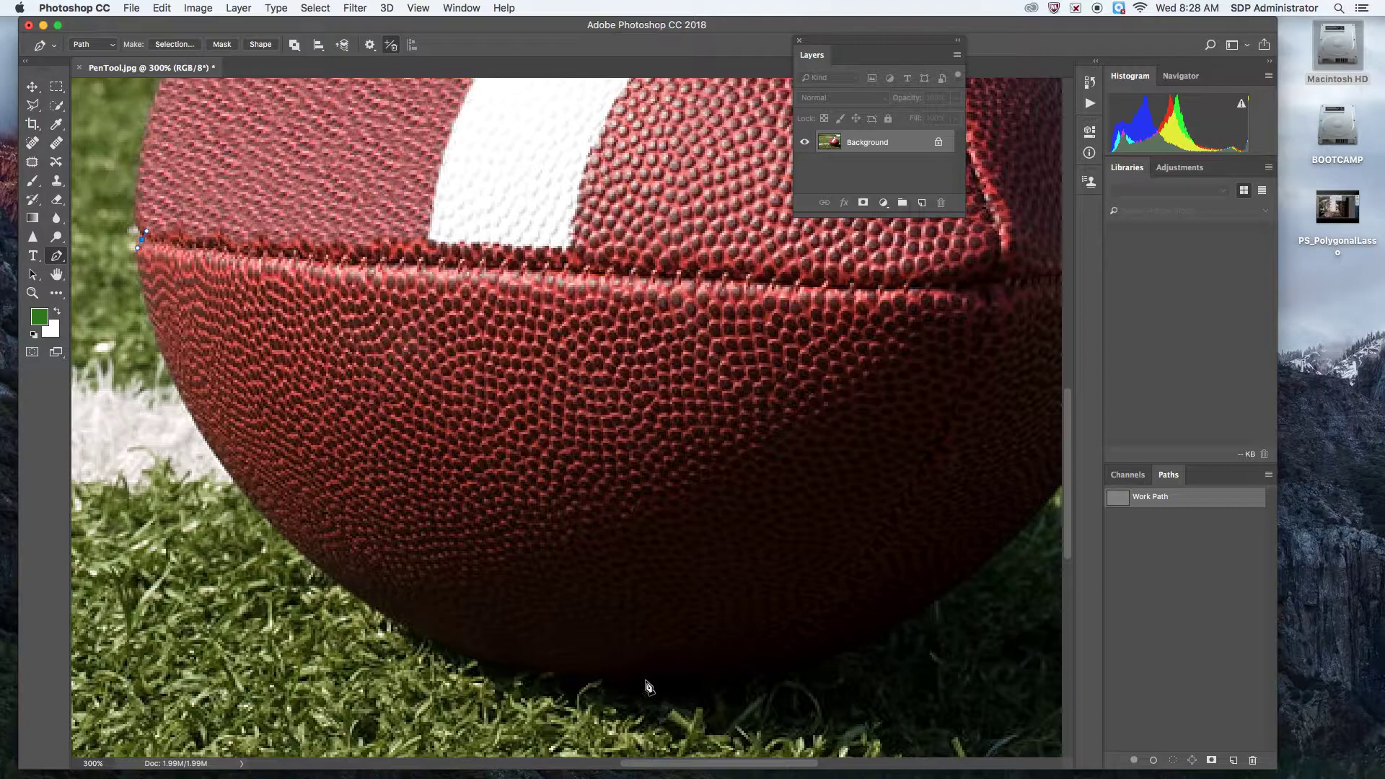
left_click_drag(647, 682, 896, 700)
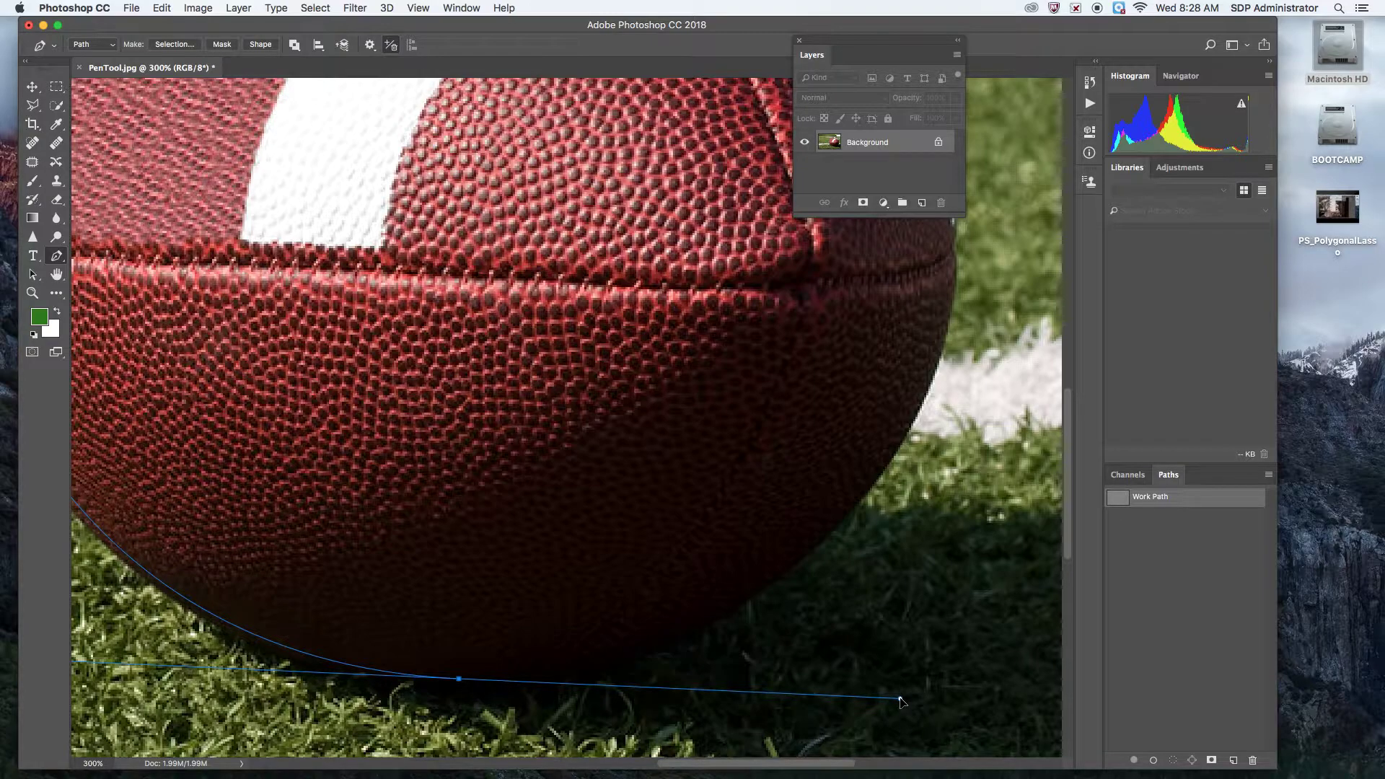
left_click_drag(900, 699, 755, 682)
left_click_drag(954, 269, 950, 84)
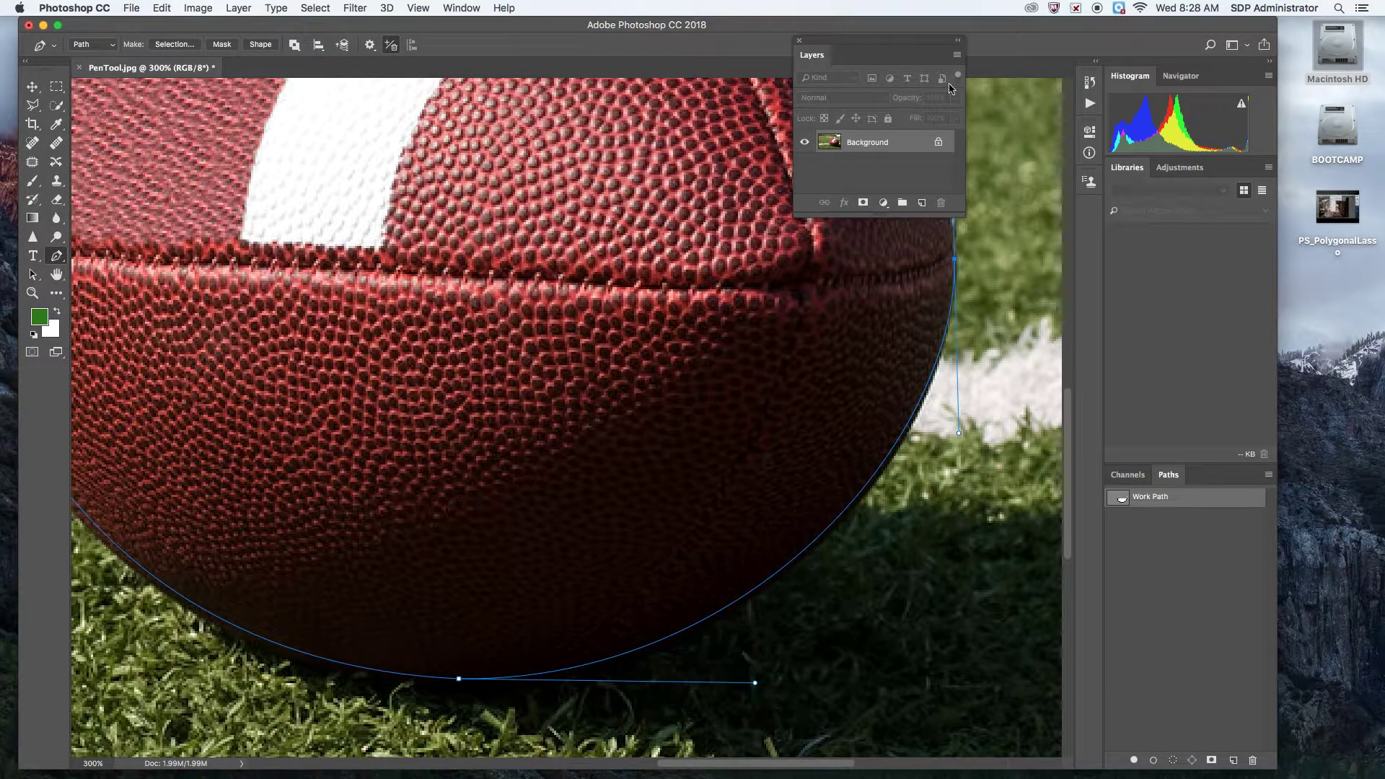
Continue the curved path over the ball's upper right to the top of the laces.
scroll(850, 317, "up", 10)
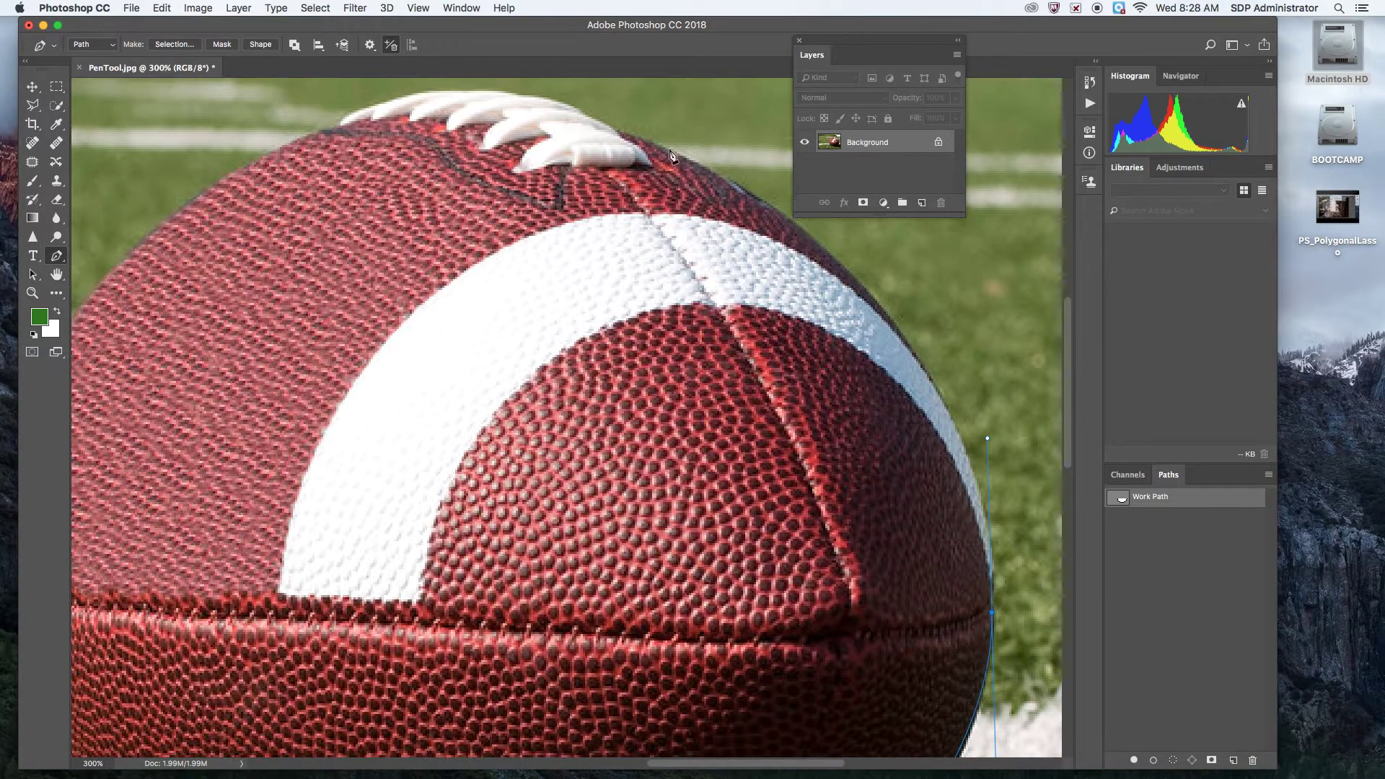
left_click_drag(622, 138, 402, 144)
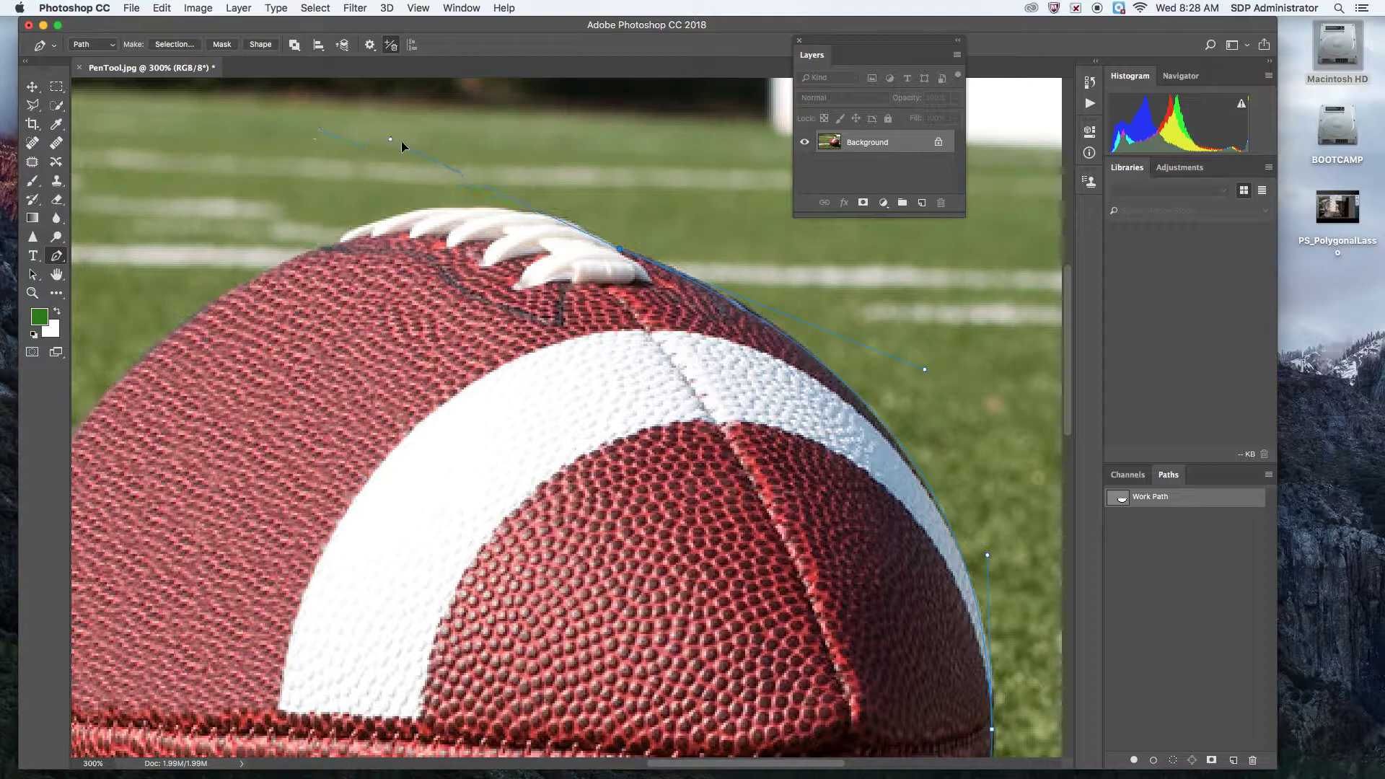
left_click_drag(536, 189, 586, 229)
left_click_drag(606, 228, 606, 231)
left_click_drag(461, 208, 365, 202)
Close the Work Path on its starting anchor at the left seam.
scroll(292, 271, "left", 10)
scroll(292, 270, "down", 2)
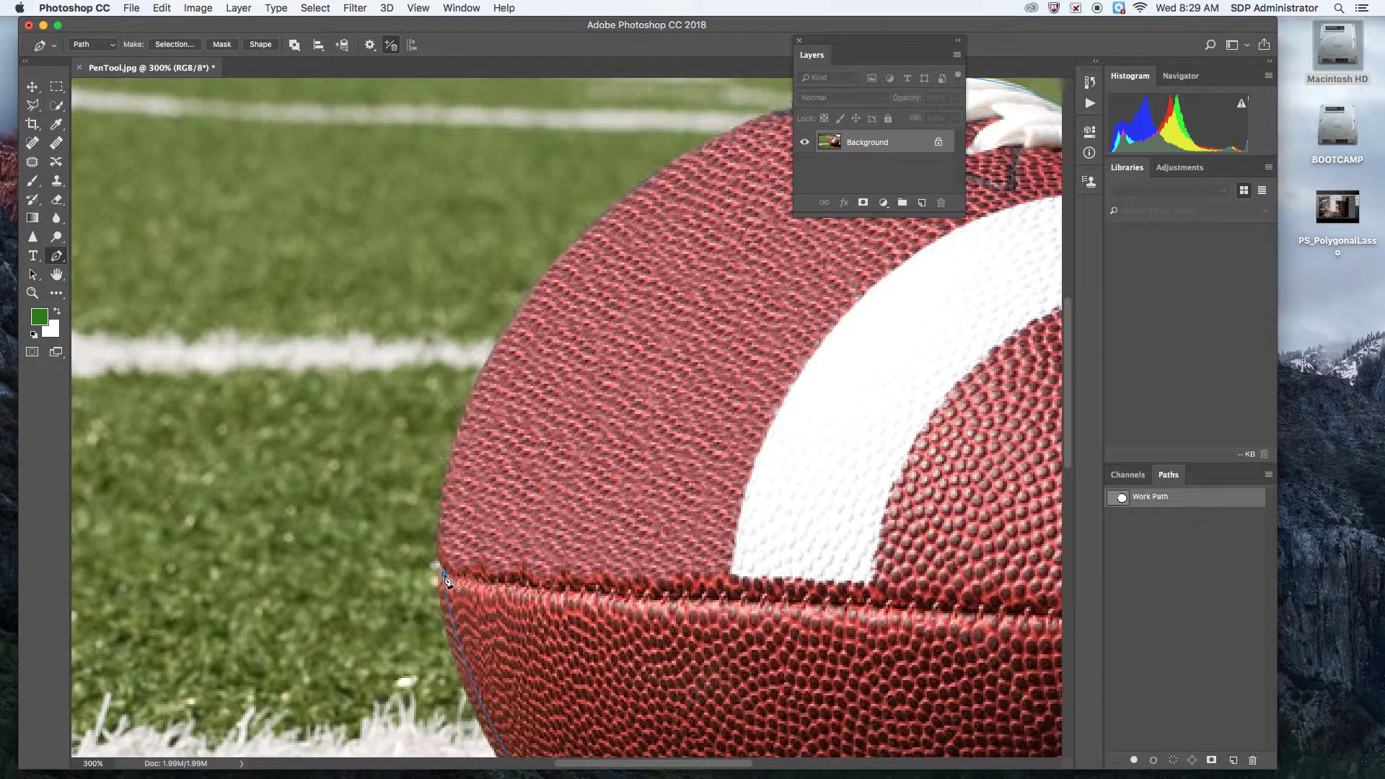
left_click_drag(444, 577, 453, 578)
Break the seam anchor's handle and bend the last segment to follow the ball's upper-left edge.
scroll(494, 723, "down", 4)
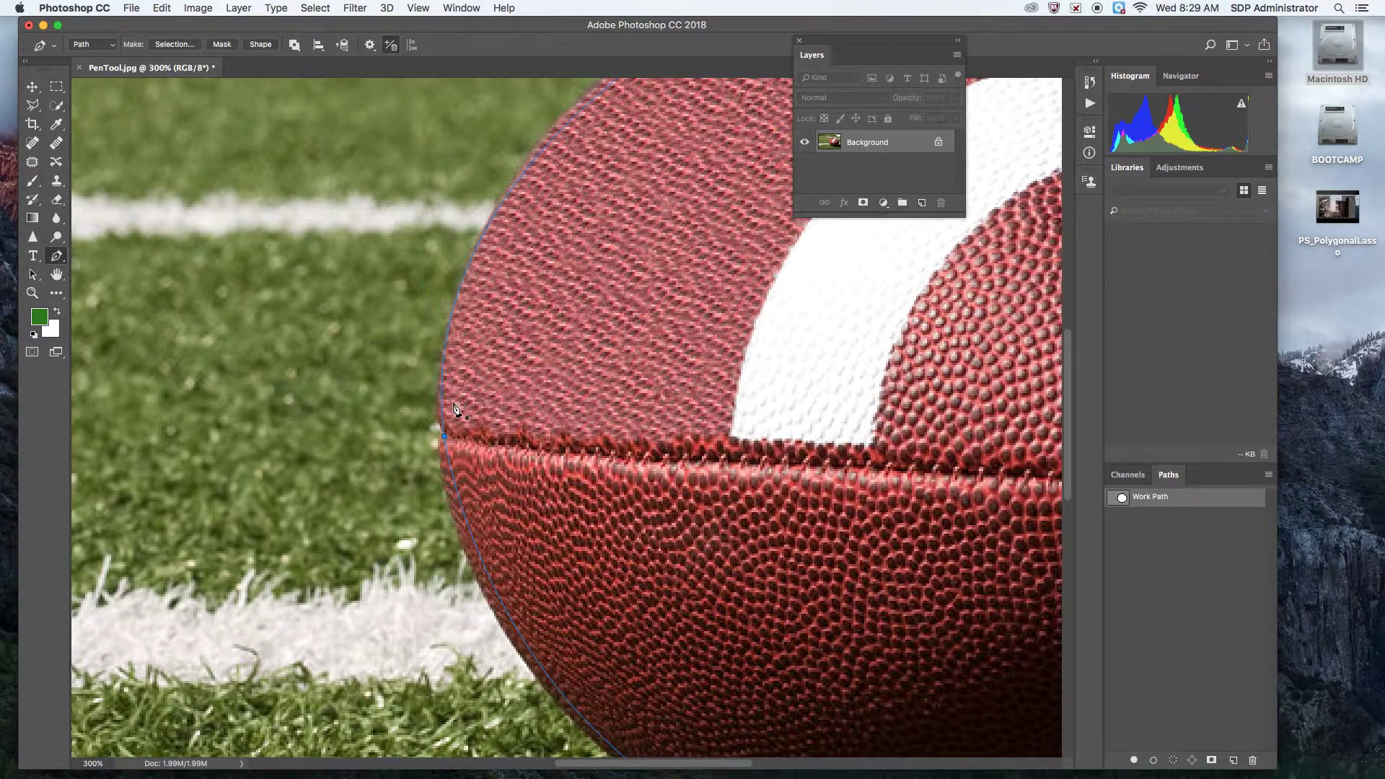
left_click(445, 436, "alt")
left_click_drag(445, 438, 425, 448)
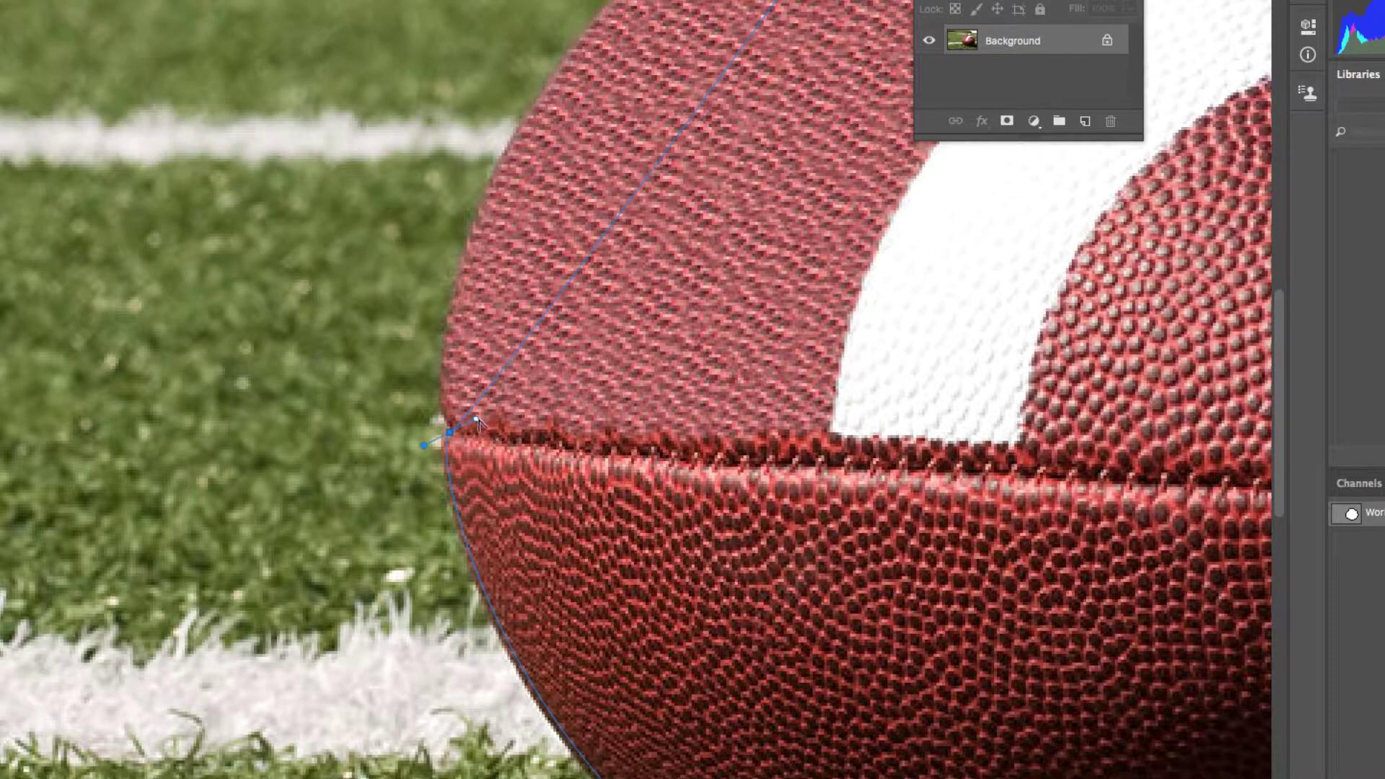
left_click_drag(475, 423, 415, 311)
left_click_drag(391, 162, 411, 70)
Add an anchor beside the laces and shape its curve along them.
scroll(510, 139, "up", 15)
scroll(656, 403, "down", 3)
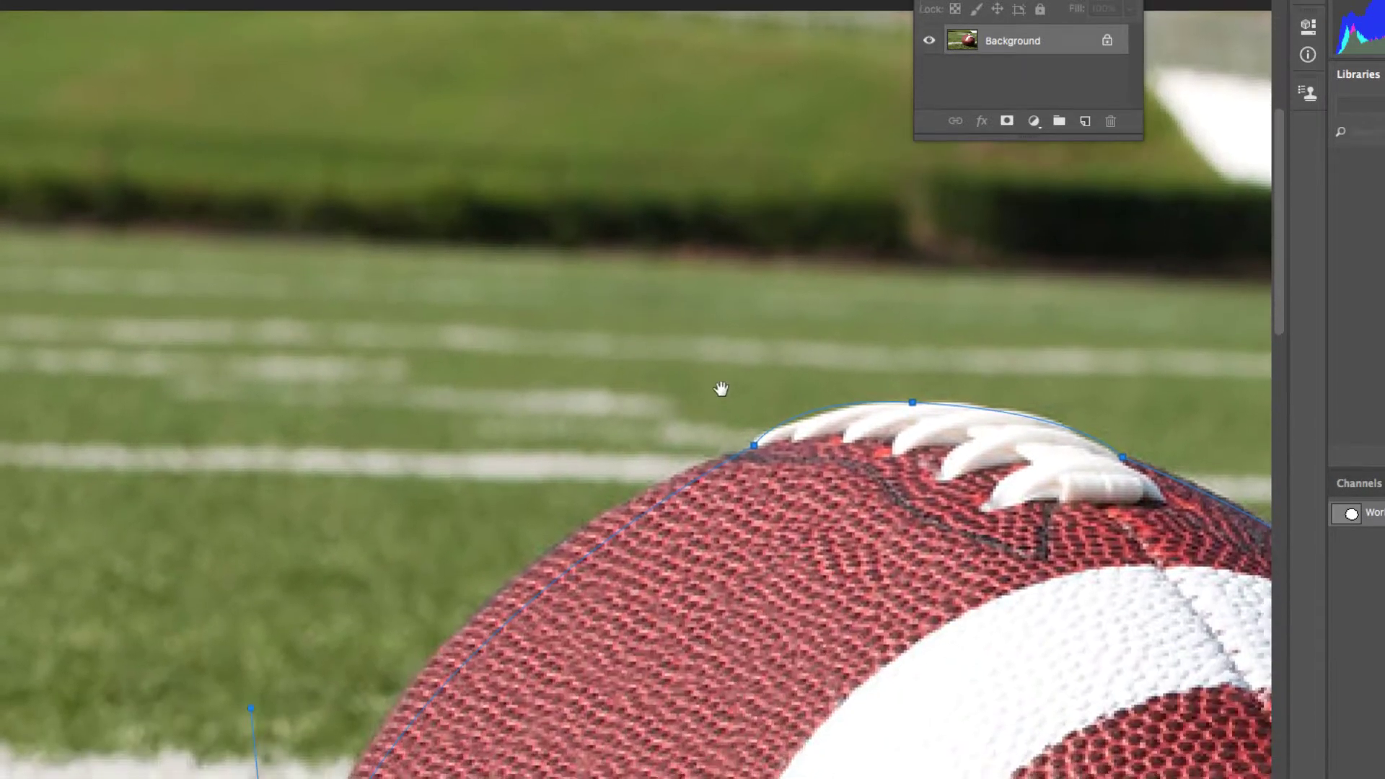
left_click(753, 446)
left_click_drag(723, 438, 620, 482)
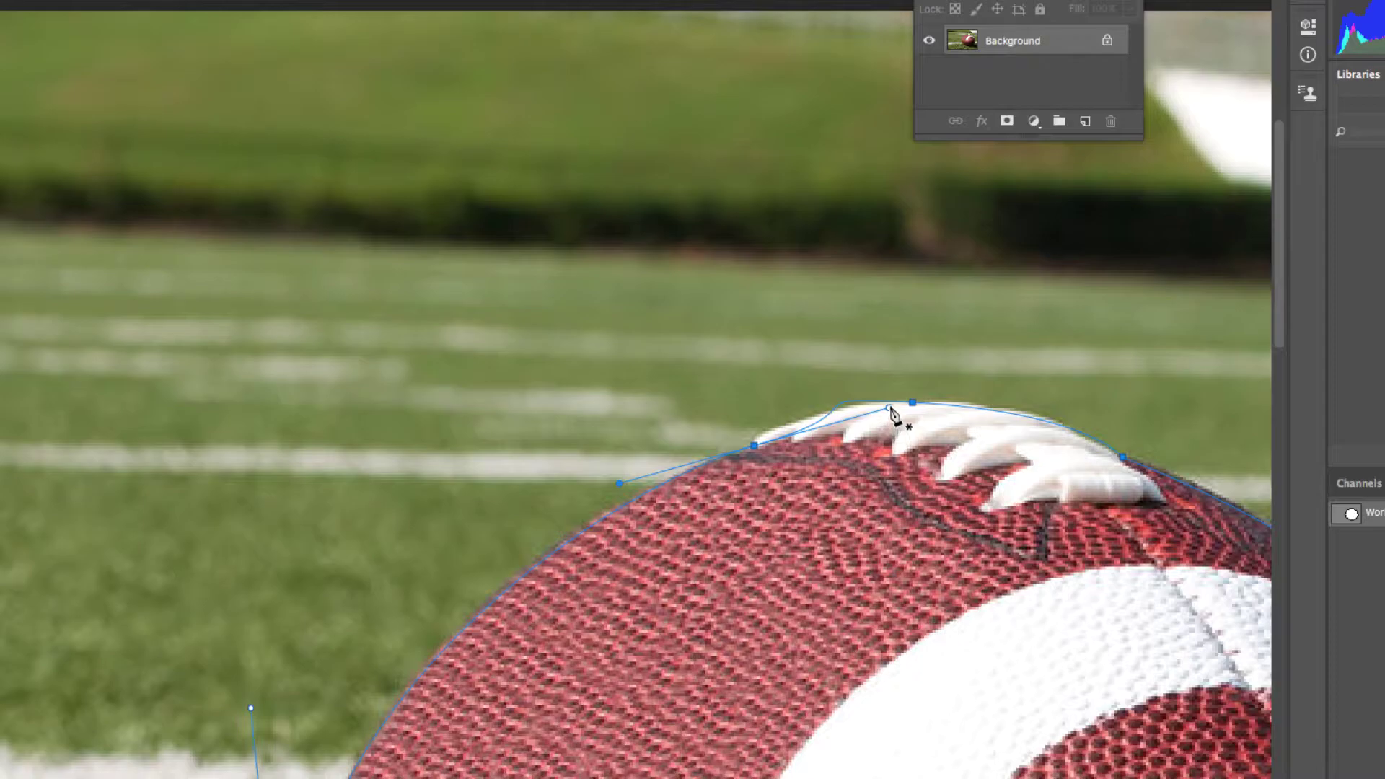
left_click_drag(888, 407, 767, 438)
Tighten the top-of-laces anchor's curves and reshape the anchor right of the laces.
left_click(913, 403)
left_click_drag(912, 404, 832, 408)
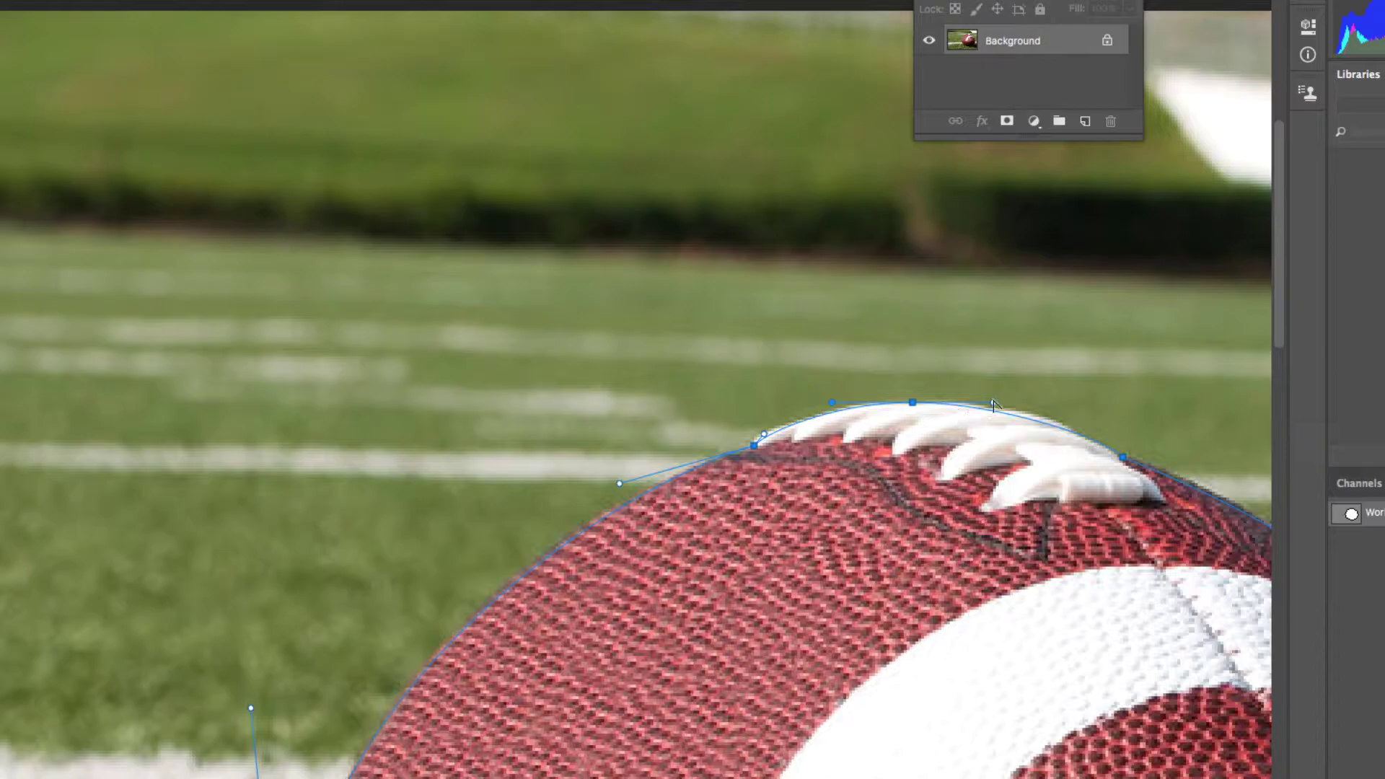
left_click_drag(994, 403, 1022, 400)
left_click(1123, 457, "alt")
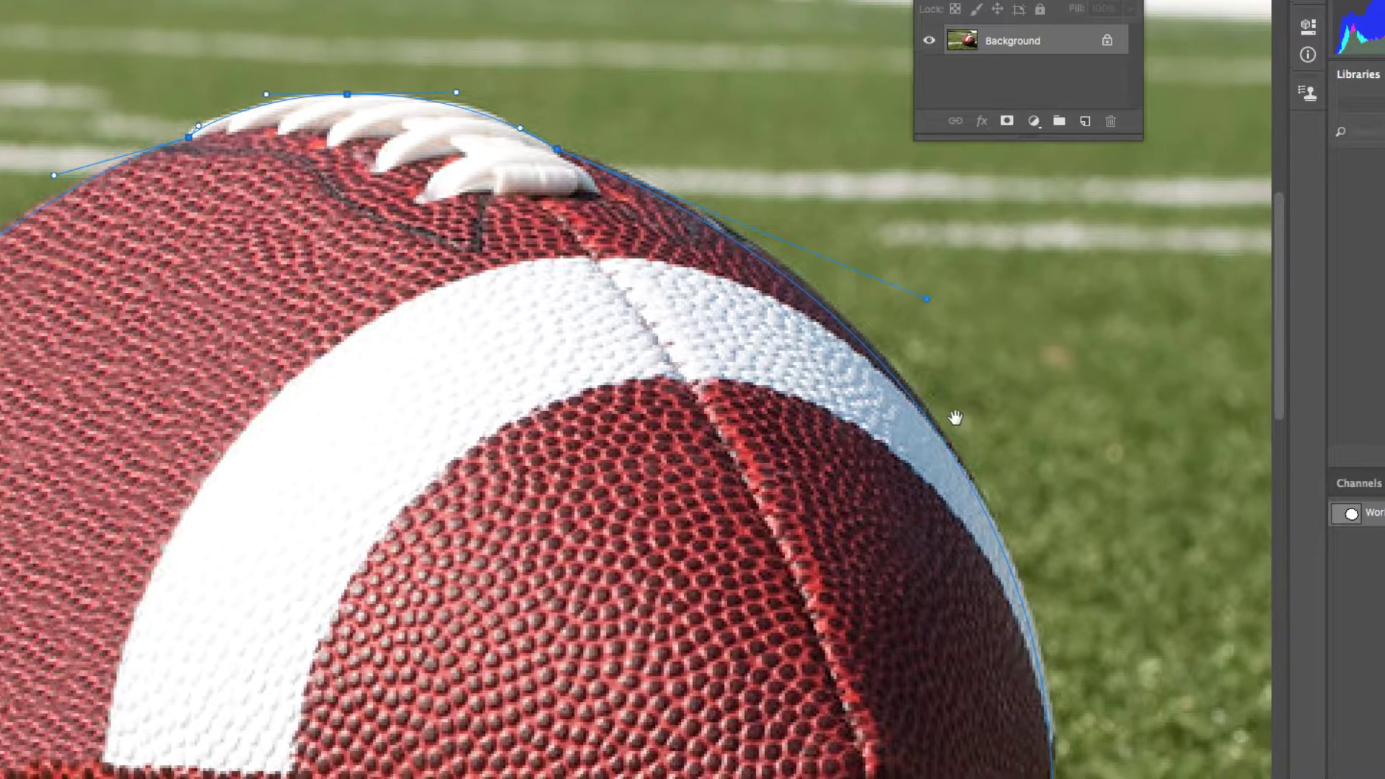
scroll(949, 297, "down", 10)
scroll(949, 297, "down", 10)
scroll(961, 377, "left", 5)
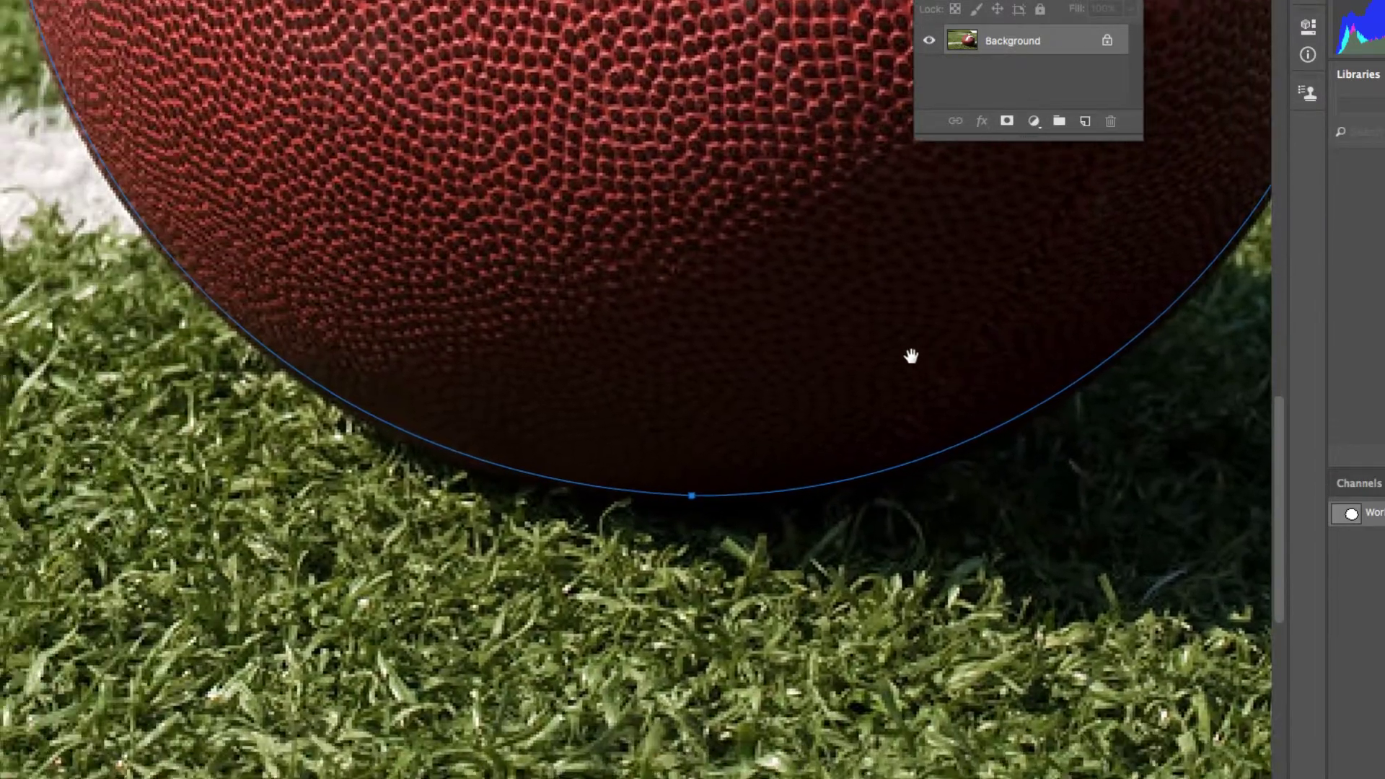
left_click_drag(911, 356, 618, 300)
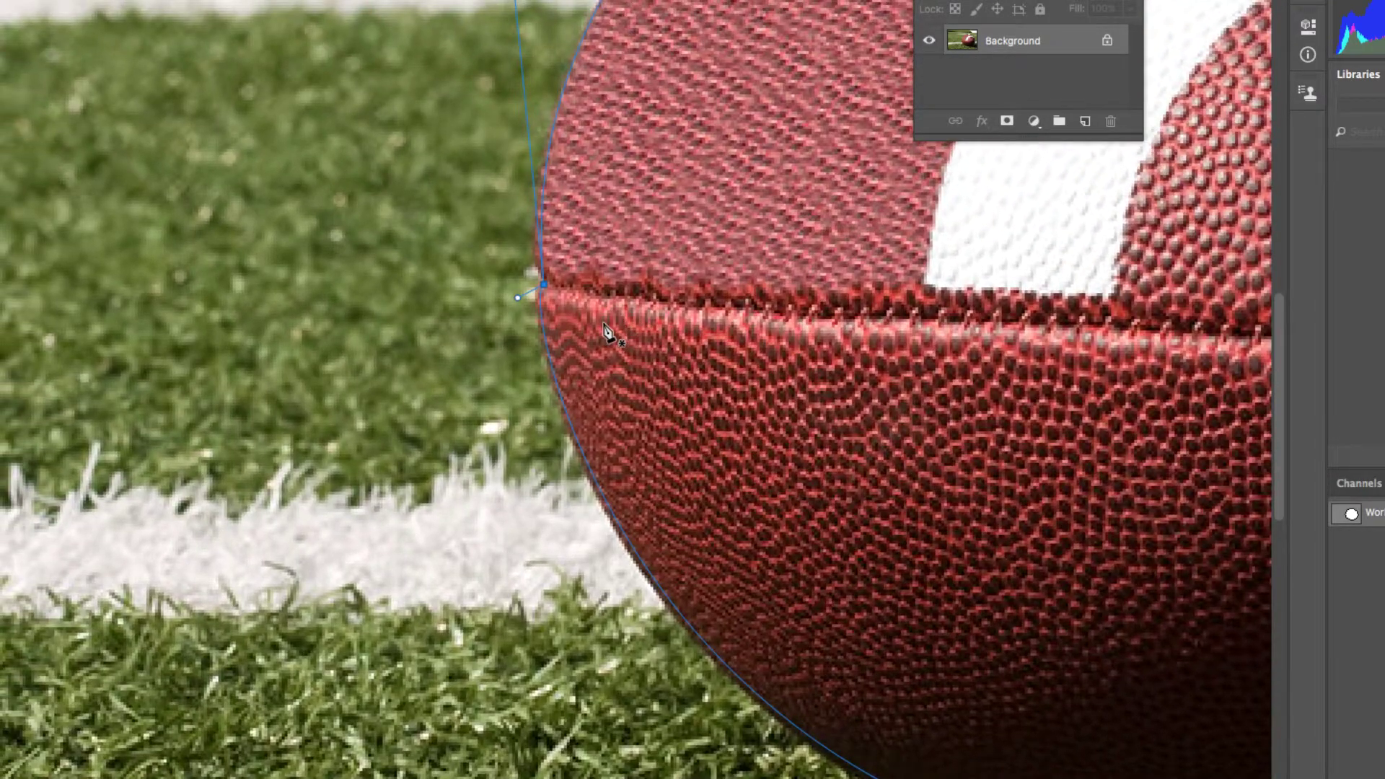
scroll(605, 331, "up", 7)
scroll(587, 343, "right", 5)
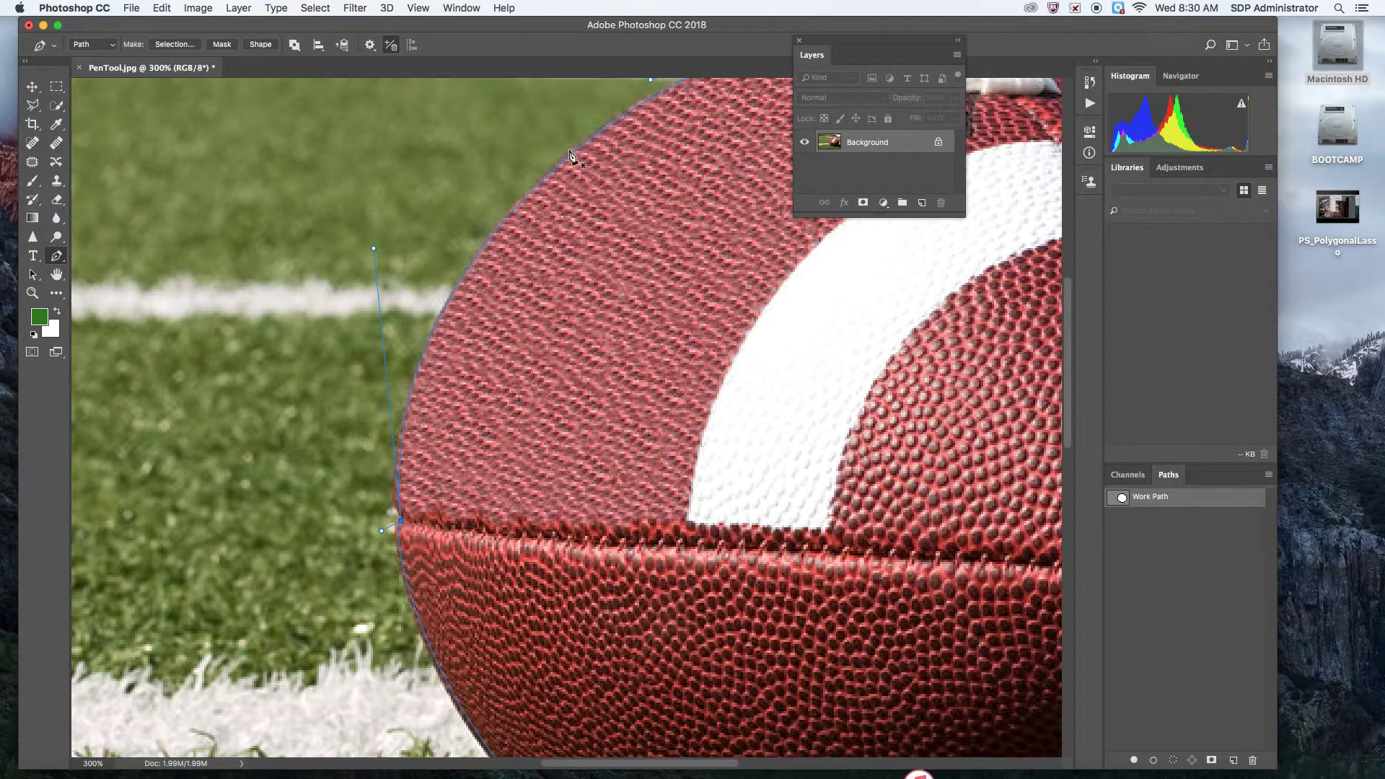
Load the Work Path from the Paths panel as a selection around the football.
left_click(461, 8)
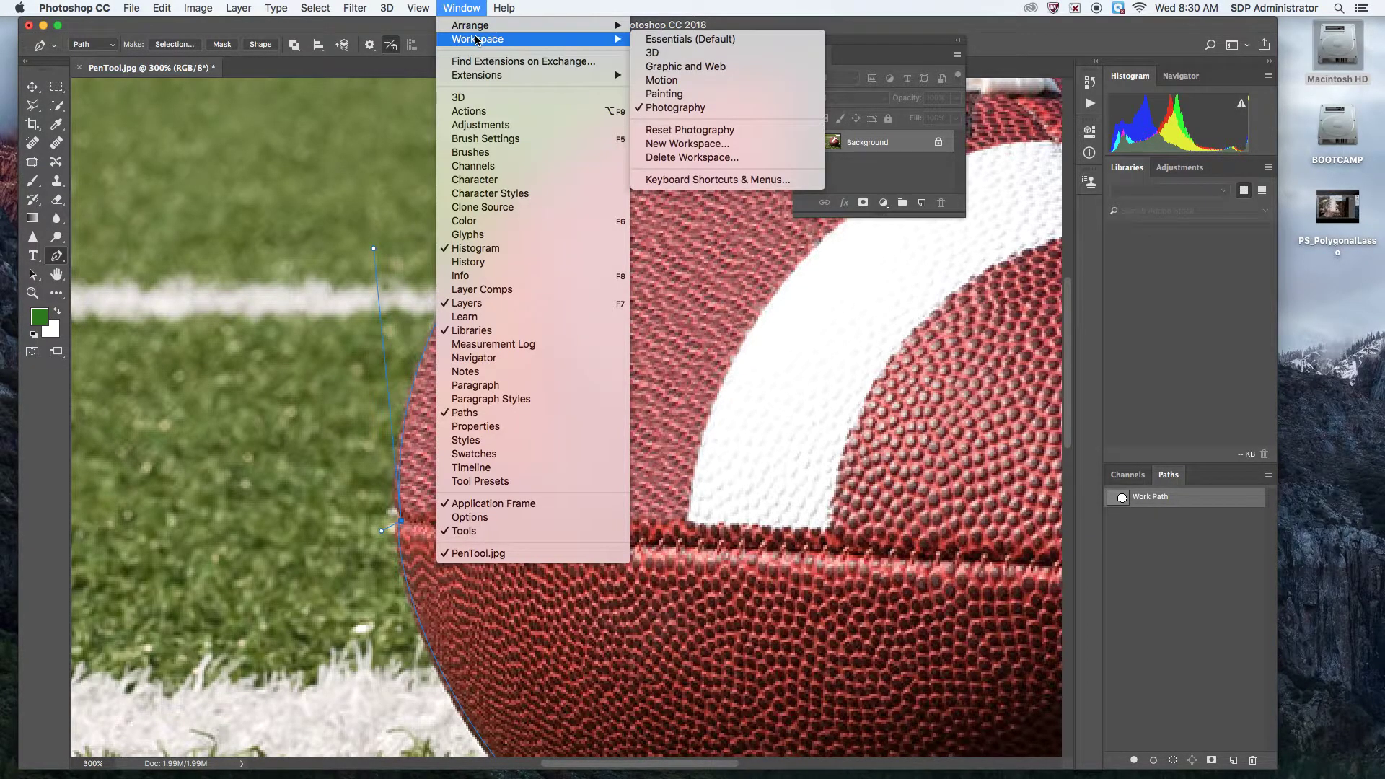
key("Escape")
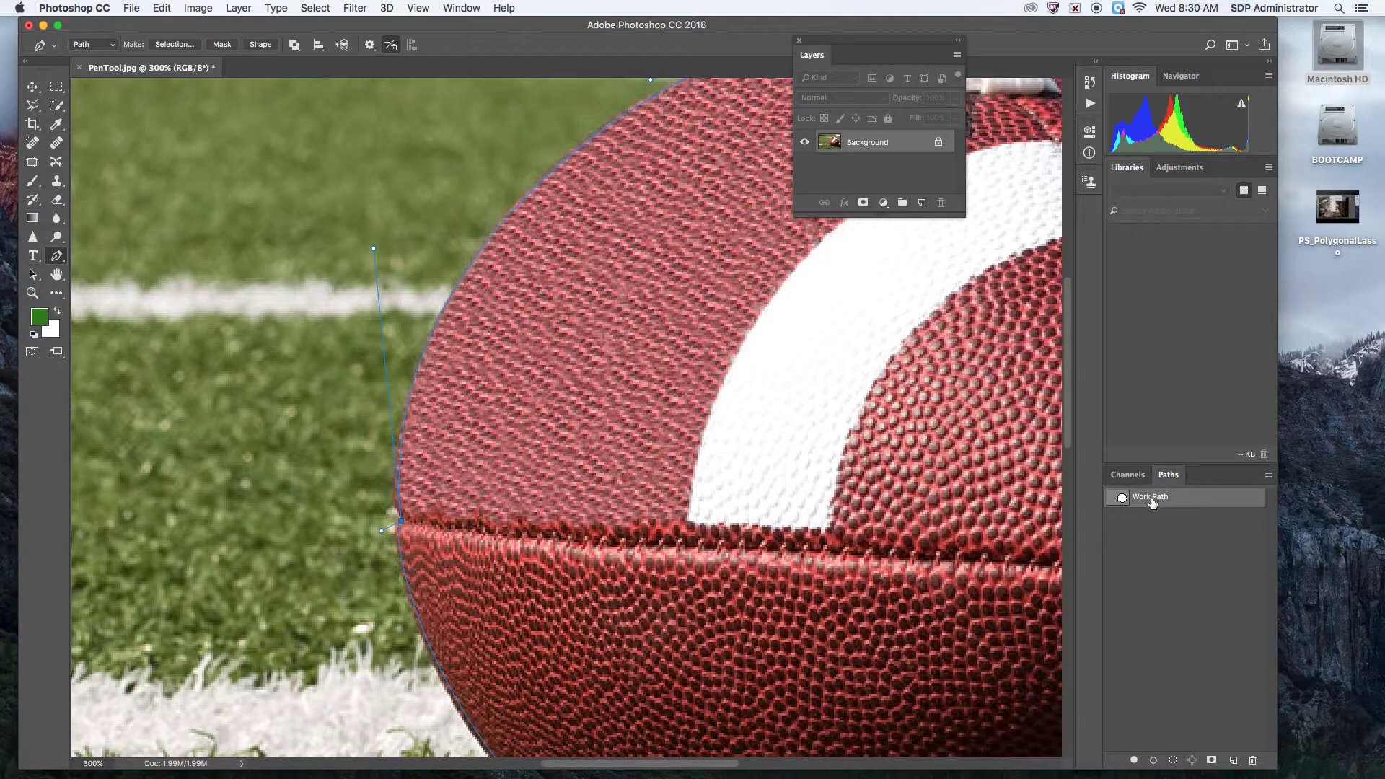
left_click_drag(1152, 502, 1121, 503)
left_click(1120, 504, "super")
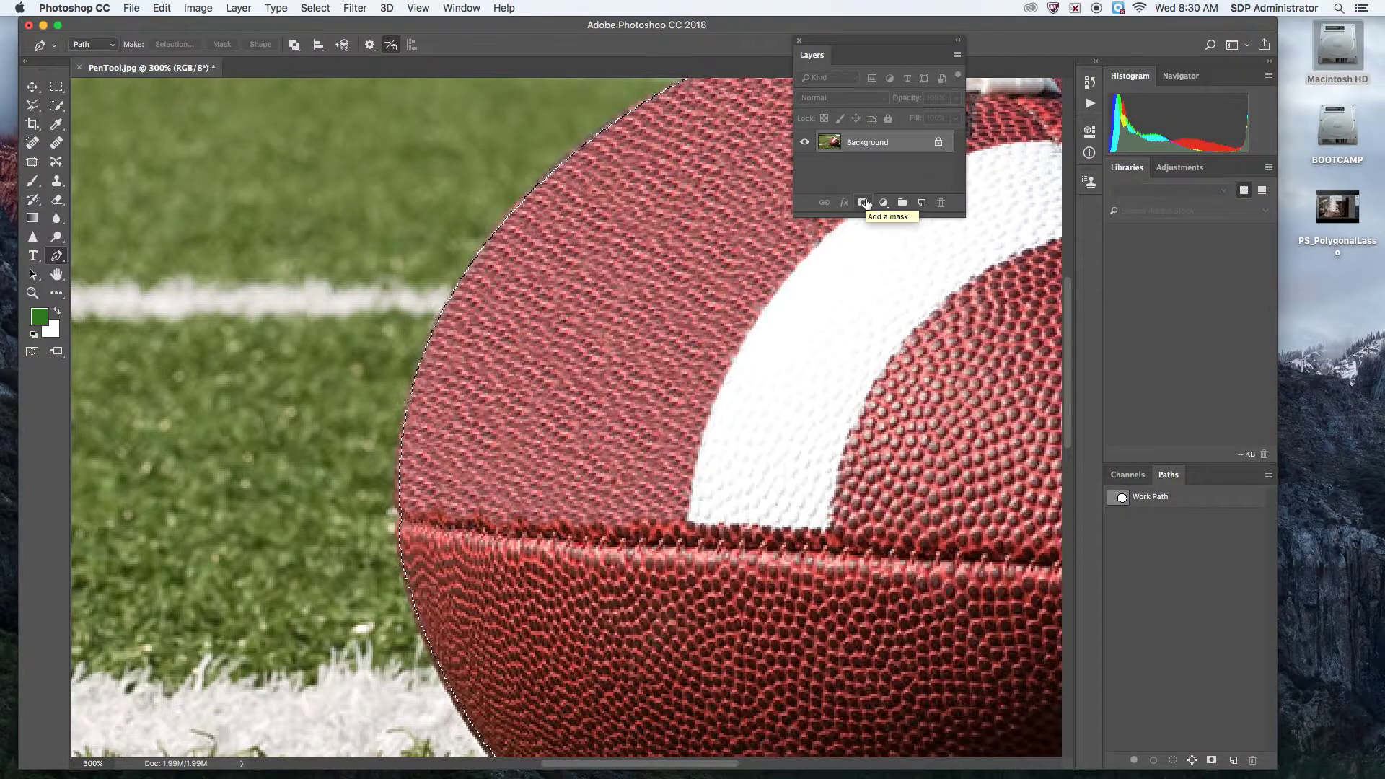
Add a layer mask to Layer 0 to hide the grass, then zoom out to view the cutout.
left_click(864, 202)
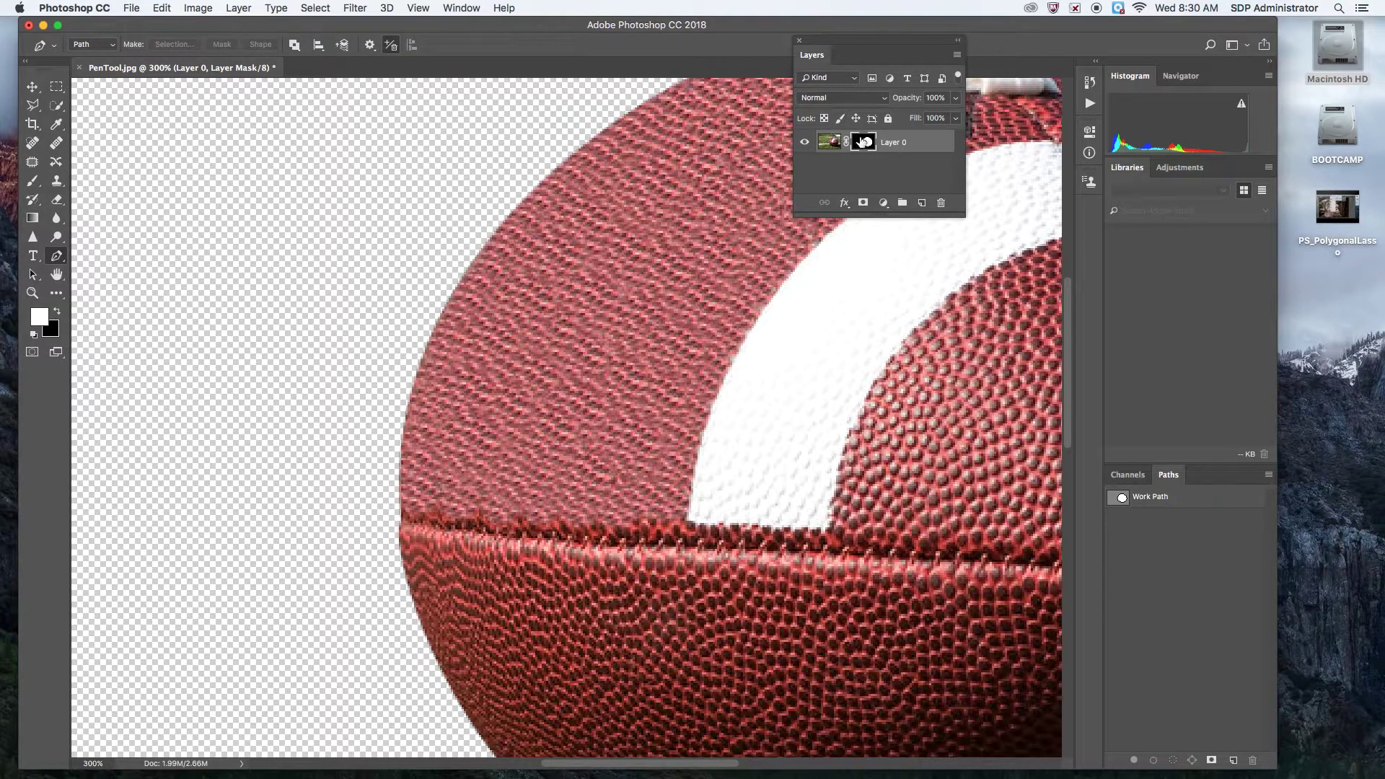
key("super+0")
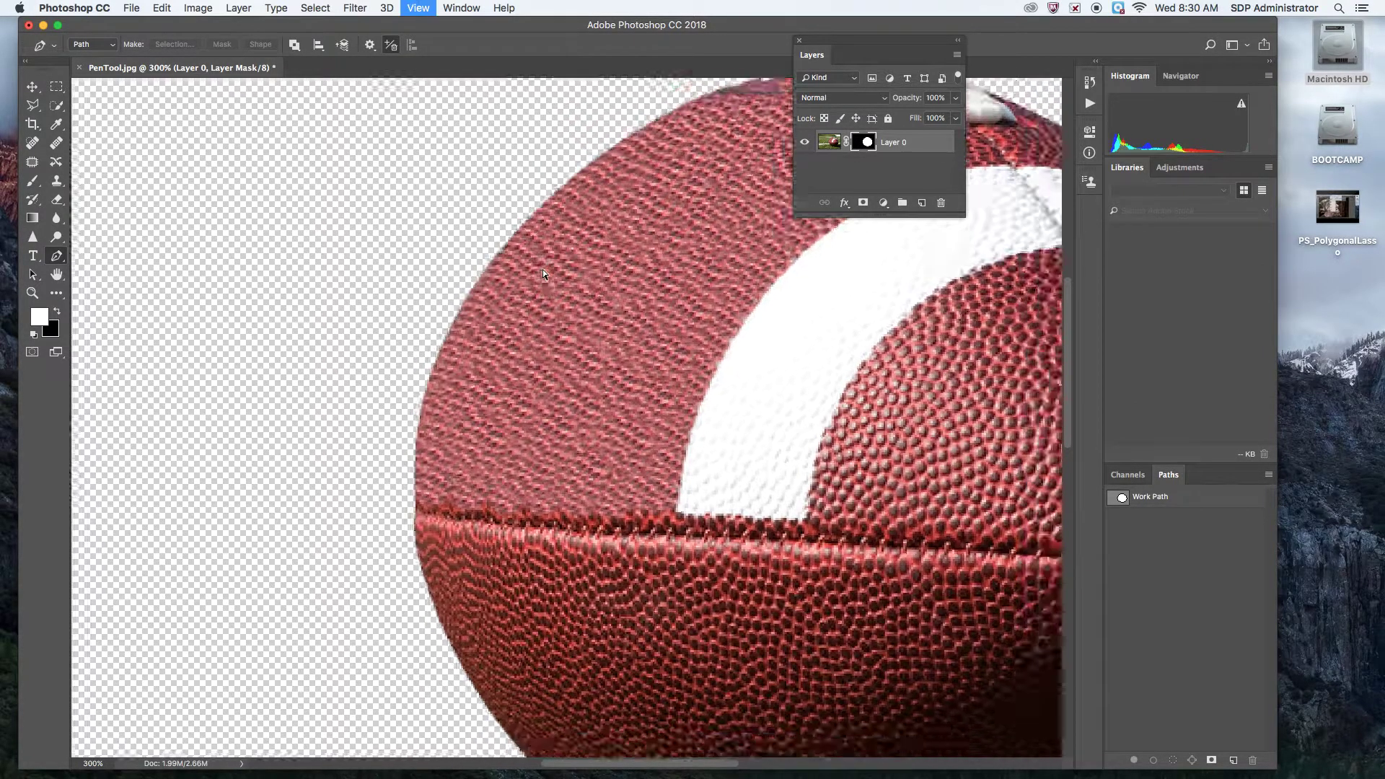